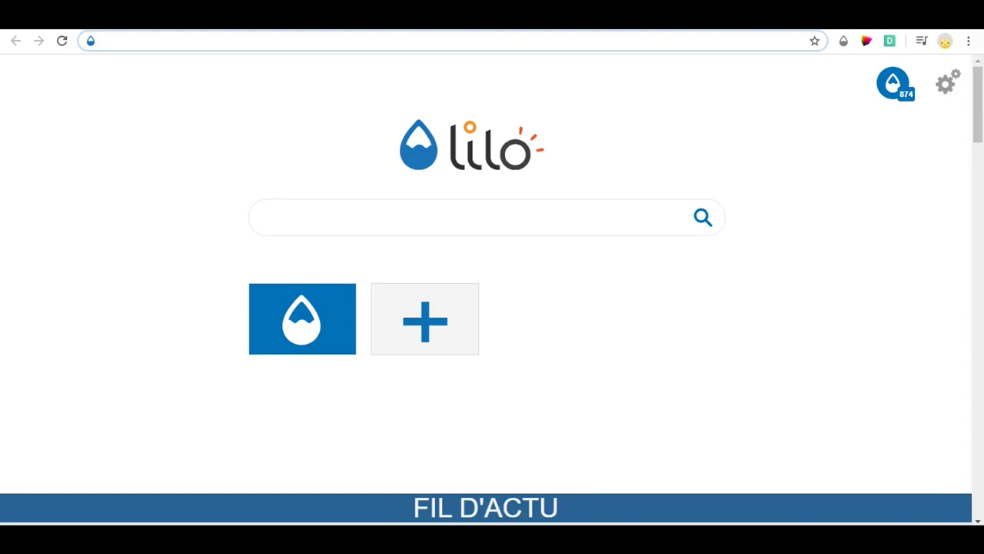
Step: Open viteundevis.com and choose Terrasse bois from the Aménagement extérieur category
{"action": "left_click", "coordinate": [523, 22]}
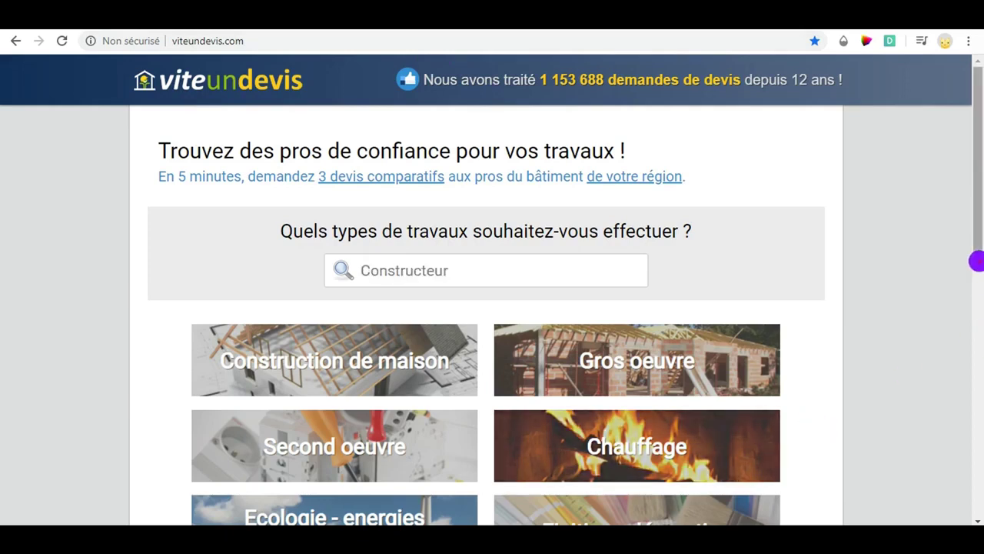
{"action": "left_click_drag", "start_coordinate": [974, 263], "coordinate": [977, 201]}
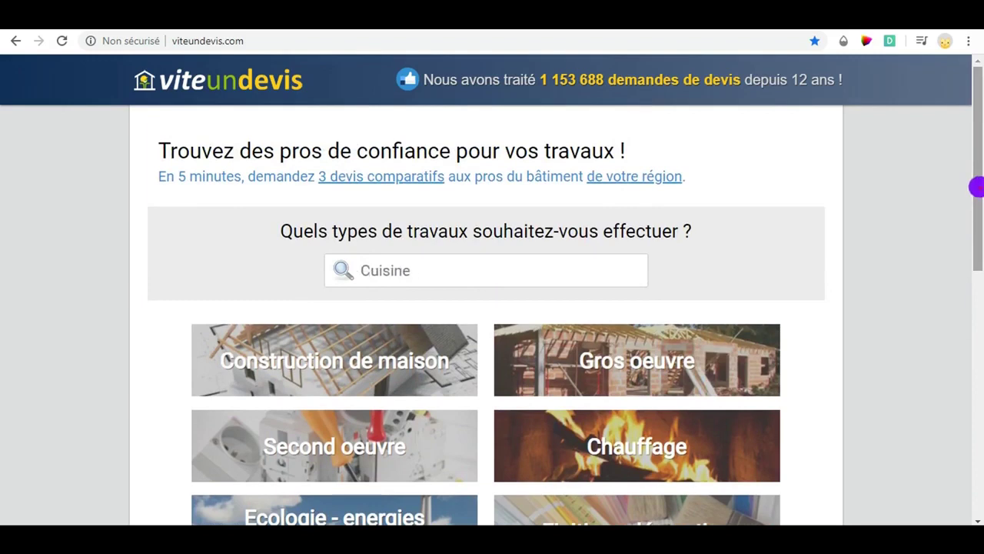
{"action": "left_click_drag", "start_coordinate": [977, 186], "coordinate": [957, 362]}
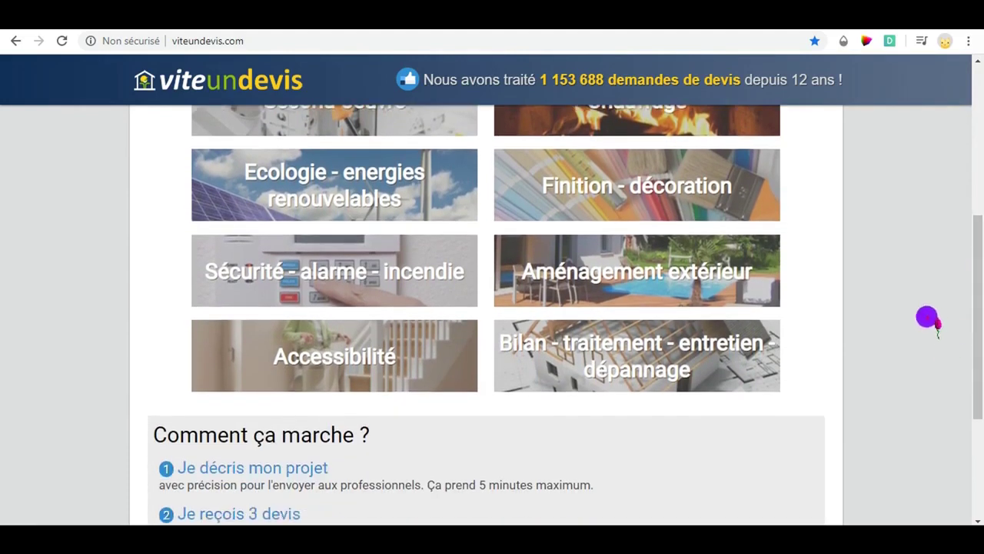
{"action": "left_click", "coordinate": [650, 271]}
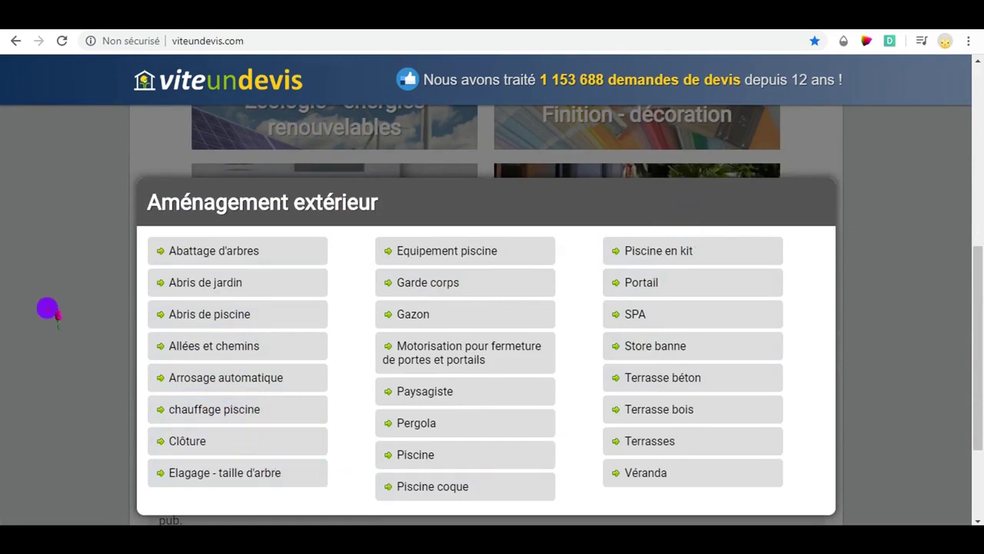
{"action": "left_click", "coordinate": [66, 296]}
{"action": "left_click", "coordinate": [654, 200]}
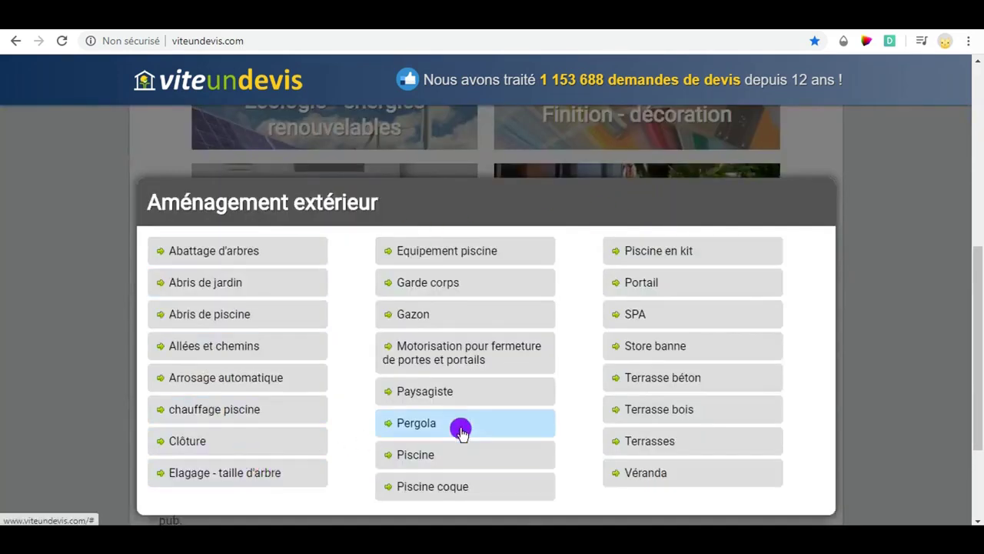
{"action": "left_click", "coordinate": [714, 412]}
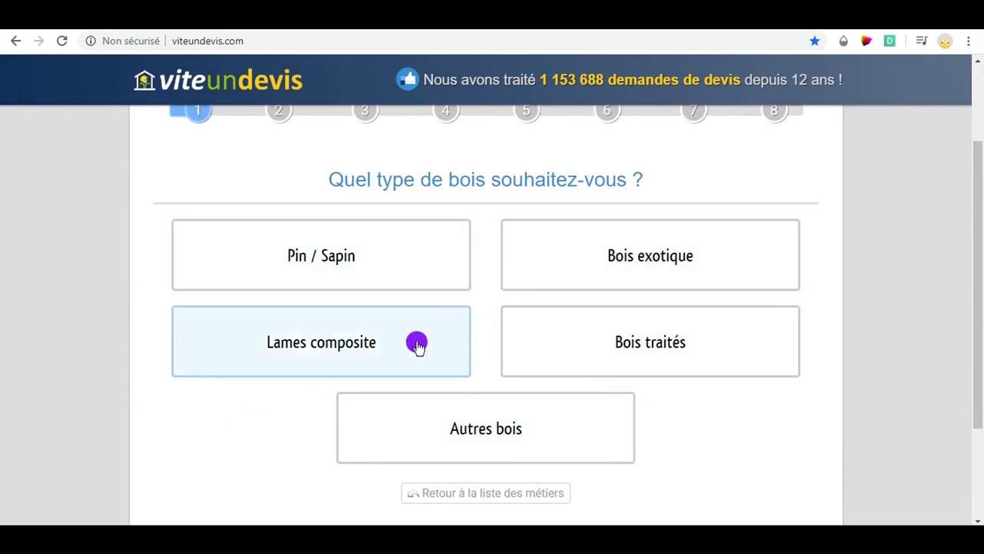
Step: Answer the first three project questions with Bois traités, Maison and Dans moins de 6 mois
{"action": "left_click", "coordinate": [717, 349]}
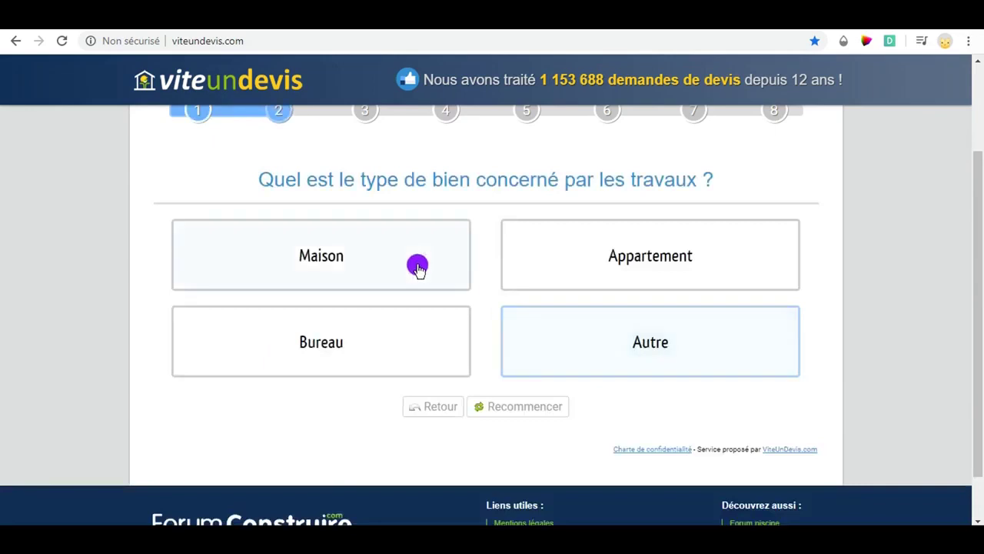
{"action": "left_click", "coordinate": [388, 255]}
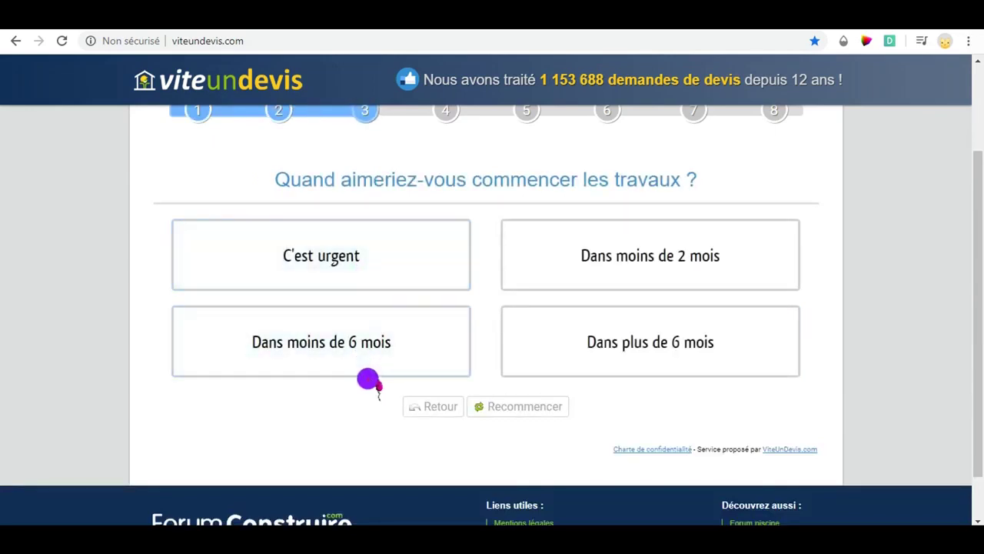
{"action": "left_click", "coordinate": [416, 350]}
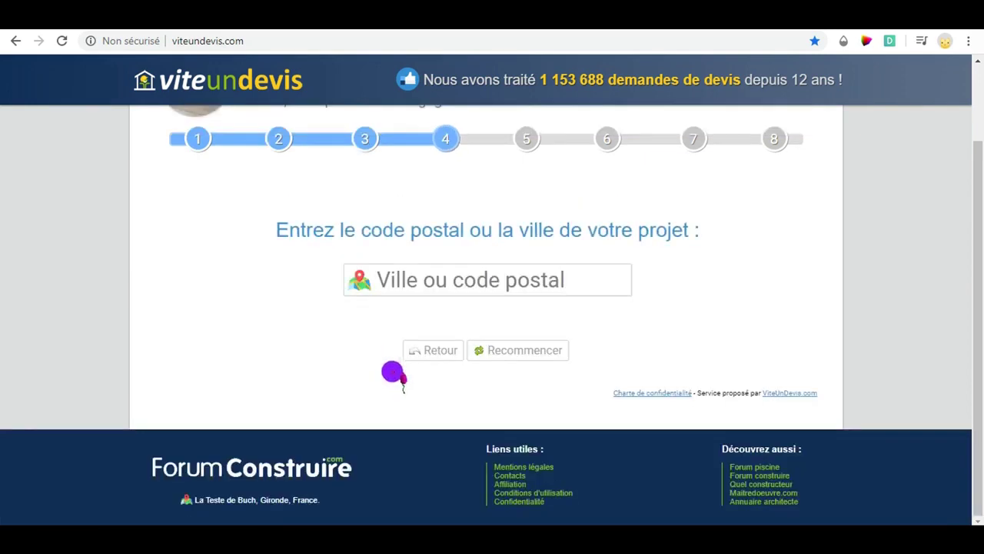
Step: Search the project location by the postal code digits 0100 and choose Bourg En Bresse (01000)
{"action": "left_click", "coordinate": [458, 281]}
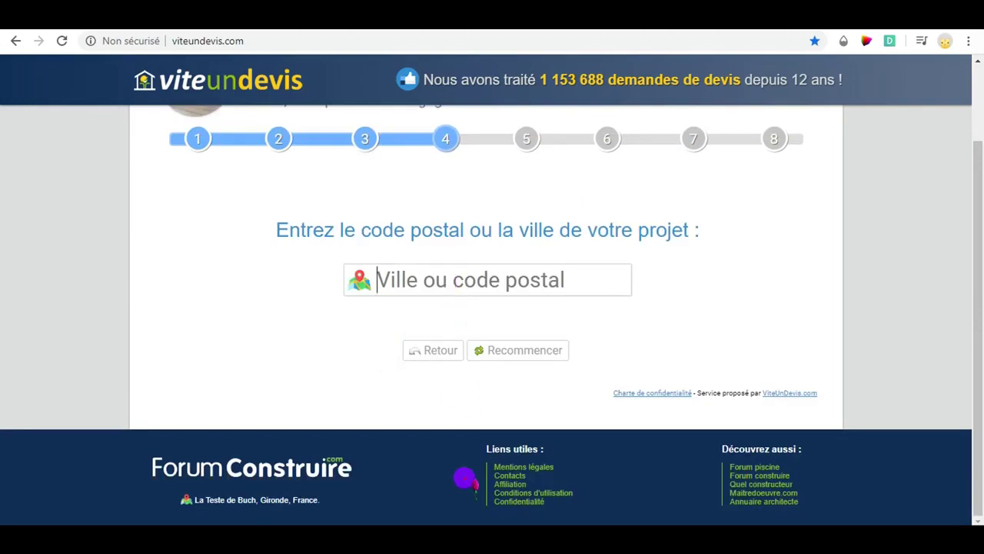
{"action": "type", "text": "0100"}
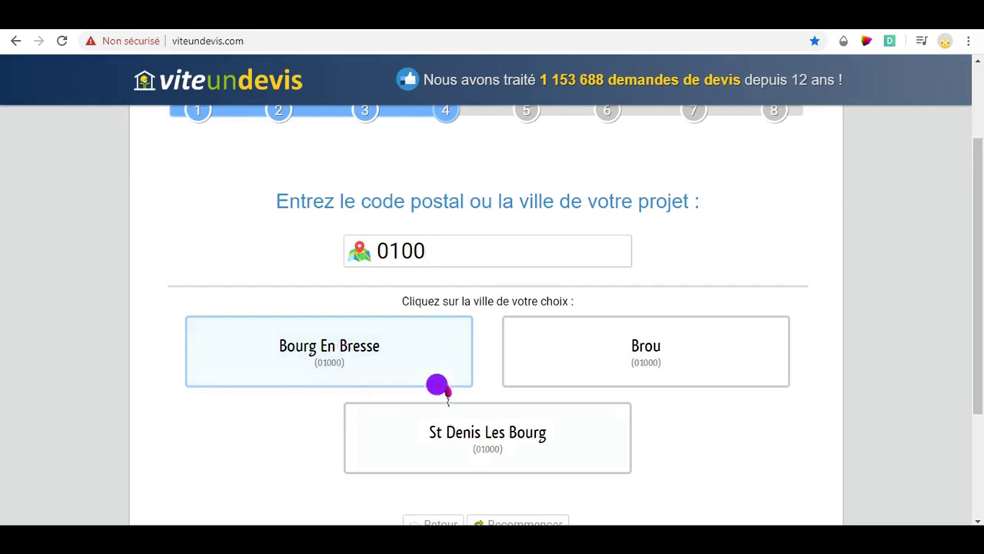
{"action": "left_click", "coordinate": [377, 360]}
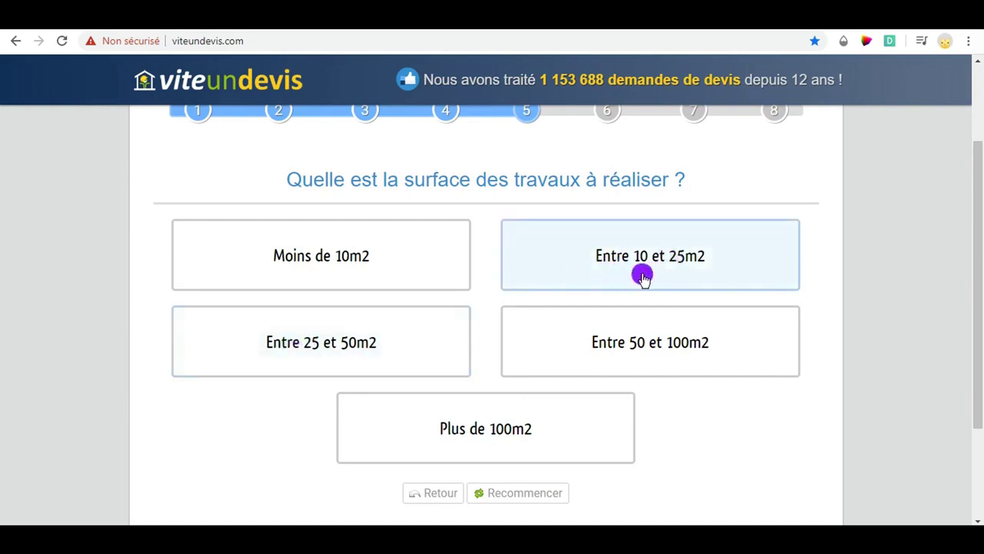
Step: Set the work area to Entre 10 et 25m2 and the request's objective to Avoir juste une idée des prix
{"action": "left_click", "coordinate": [616, 286]}
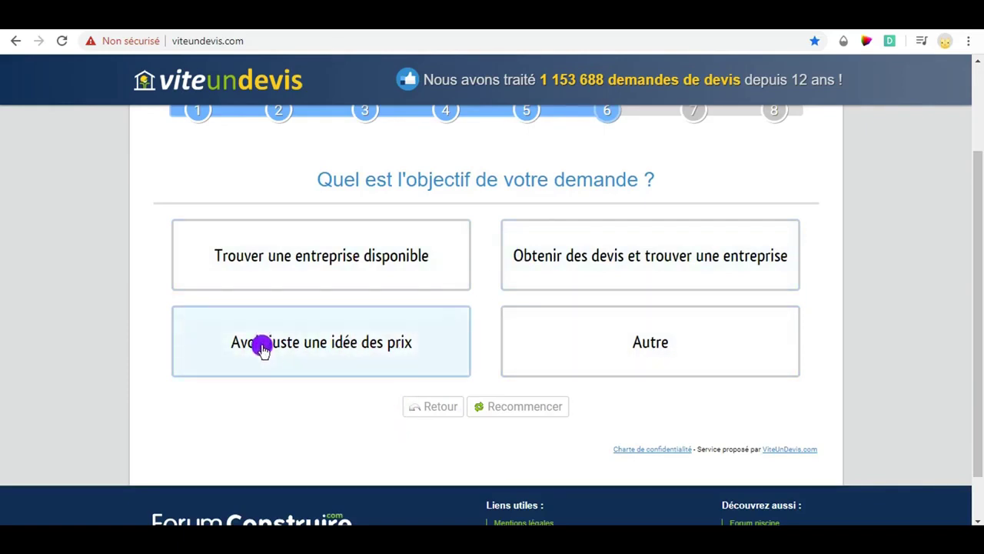
{"action": "left_click", "coordinate": [366, 350]}
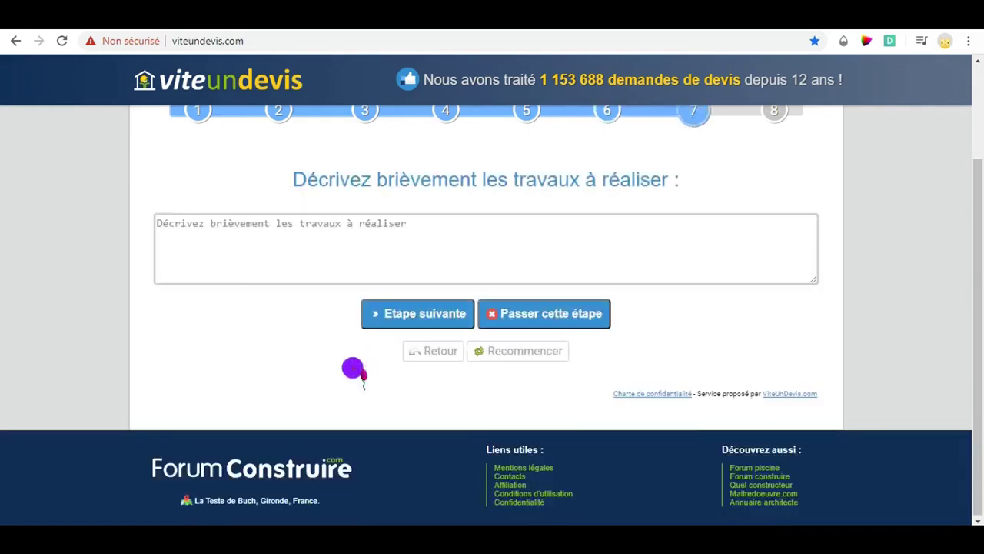
Step: Describe the work as "demande de prix pour terrasse en bois" and proceed to the contact details form
{"action": "left_click", "coordinate": [344, 245]}
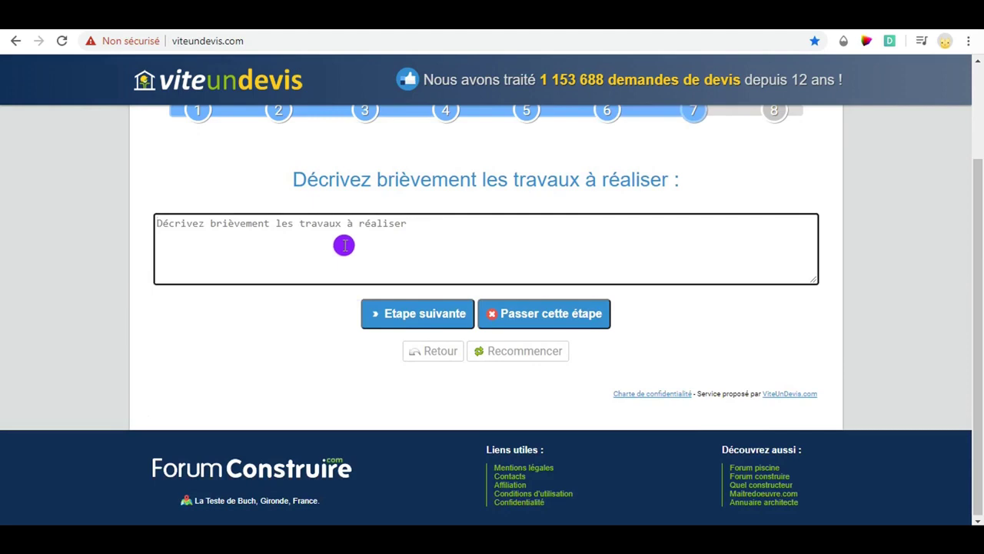
{"action": "type", "text": "deand"}
{"action": "key", "text": "BackSpace"}
{"action": "key", "text": "BackSpace"}
{"action": "key", "text": "BackSpace"}
{"action": "type", "text": "mande d epr"}
{"action": "key", "text": "BackSpace"}
{"action": "key", "text": "BackSpace"}
{"action": "key", "text": "BackSpace"}
{"action": "type", "text": "e prix pour"}
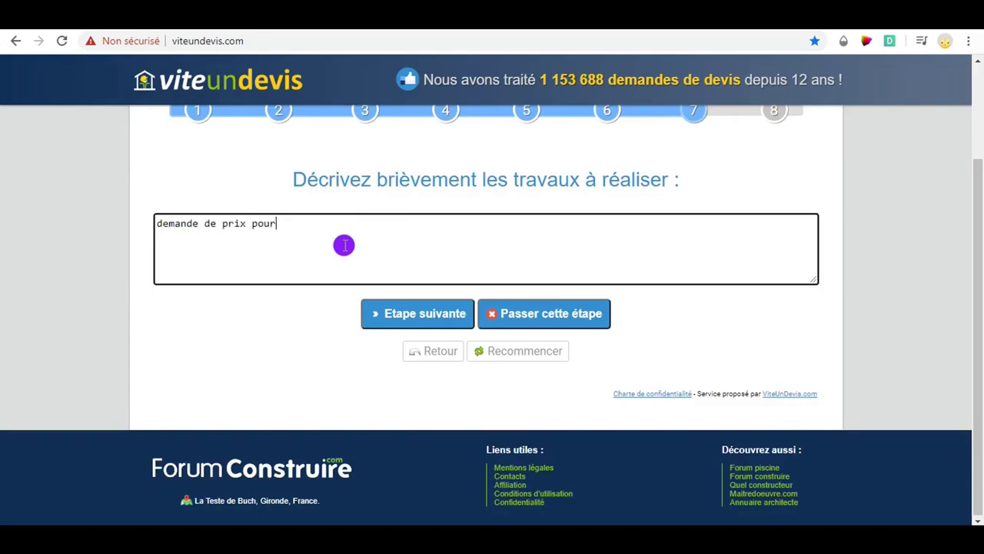
{"action": "type", "text": " terrasse en boi"}
{"action": "key", "text": "BackSpace"}
{"action": "key", "text": "BackSpace"}
{"action": "key", "text": "BackSpace"}
{"action": "type", "text": "bois"}
{"action": "left_click", "coordinate": [412, 322]}
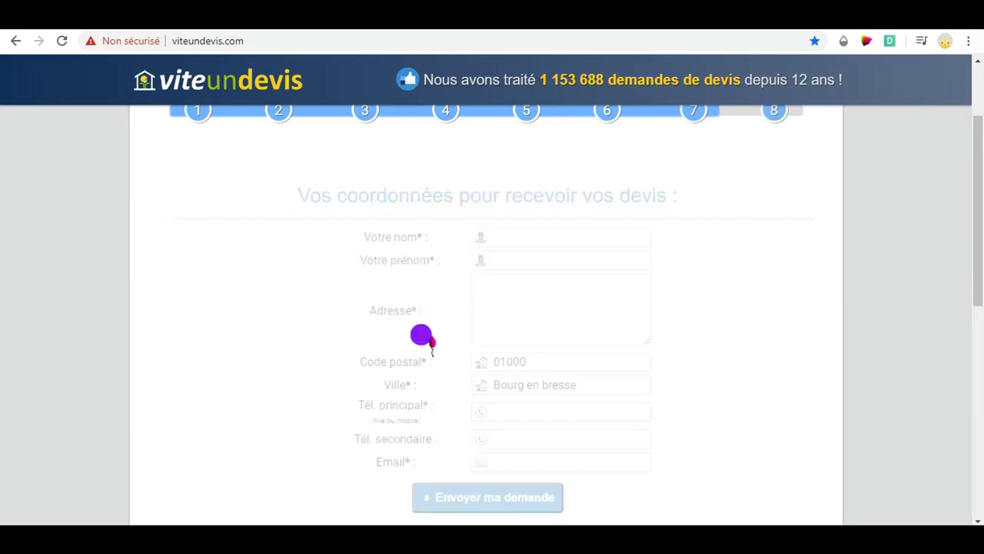
{"action": "left_click_drag", "start_coordinate": [977, 273], "coordinate": [977, 294]}
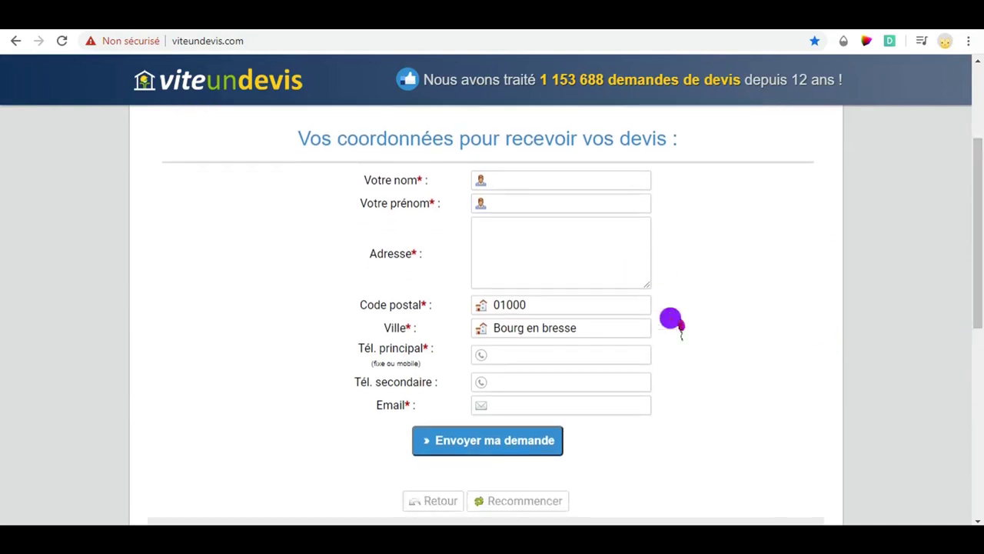